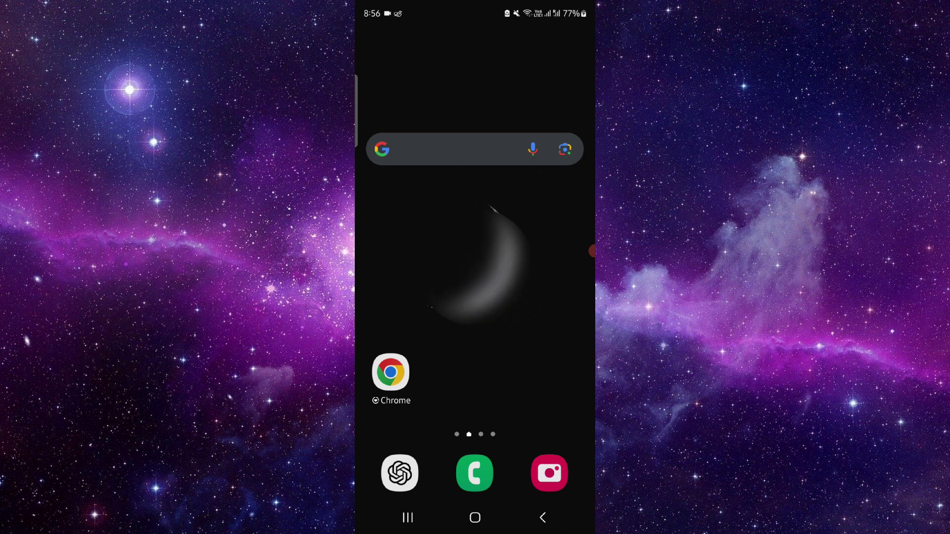
# Bring up the Recent apps overview from the Android home screen
pyautogui.click(407, 518)
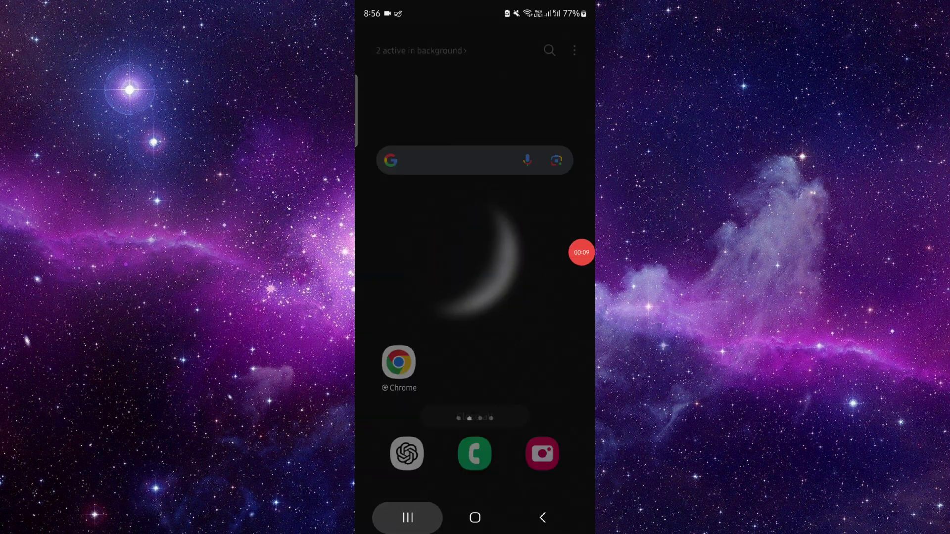
# Reopen the Max free-trial note in Samsung Notes, showing its Hulu and Amazon Prime sections
pyautogui.click(475, 245)
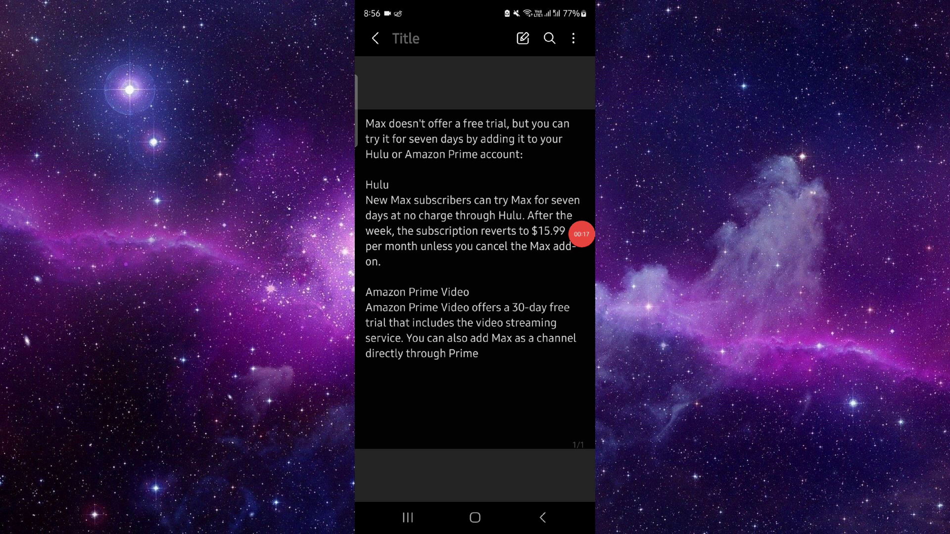
pyautogui.click(582, 233)
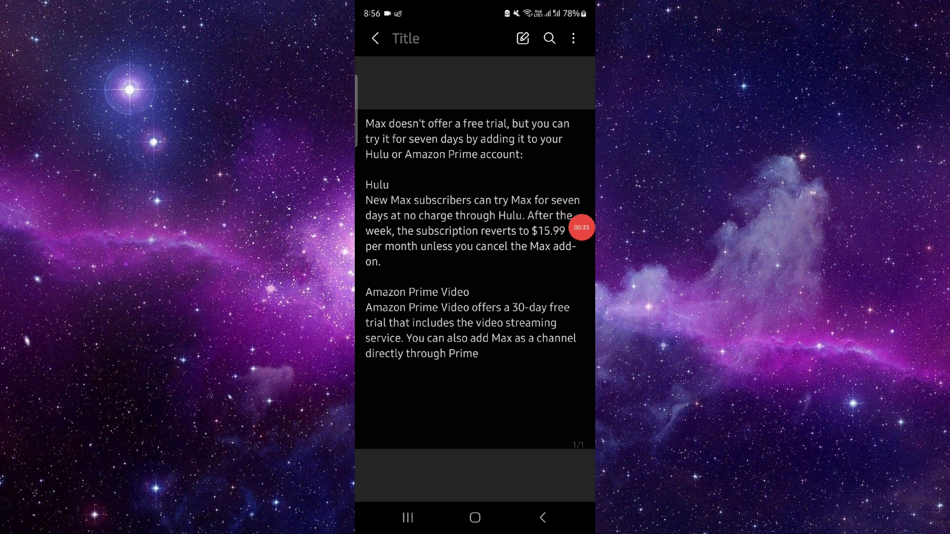
# Leave the Max note and go back to the Android home screen
pyautogui.click(476, 517)
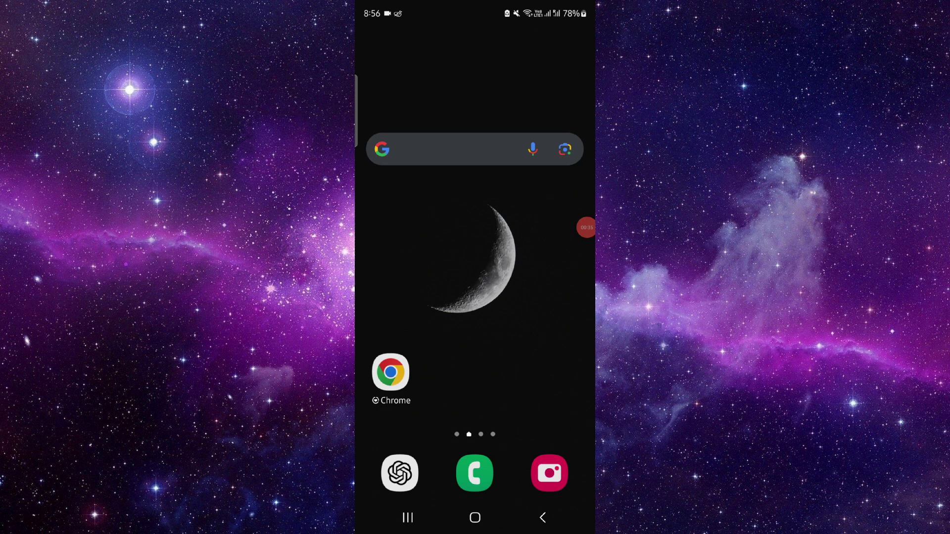